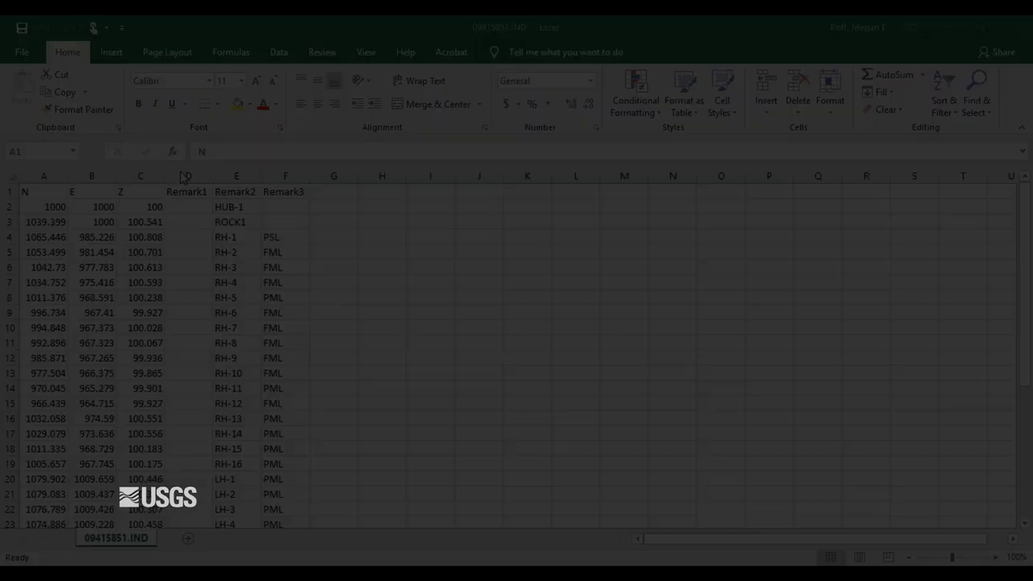
scroll(337, 292, "down", 1)
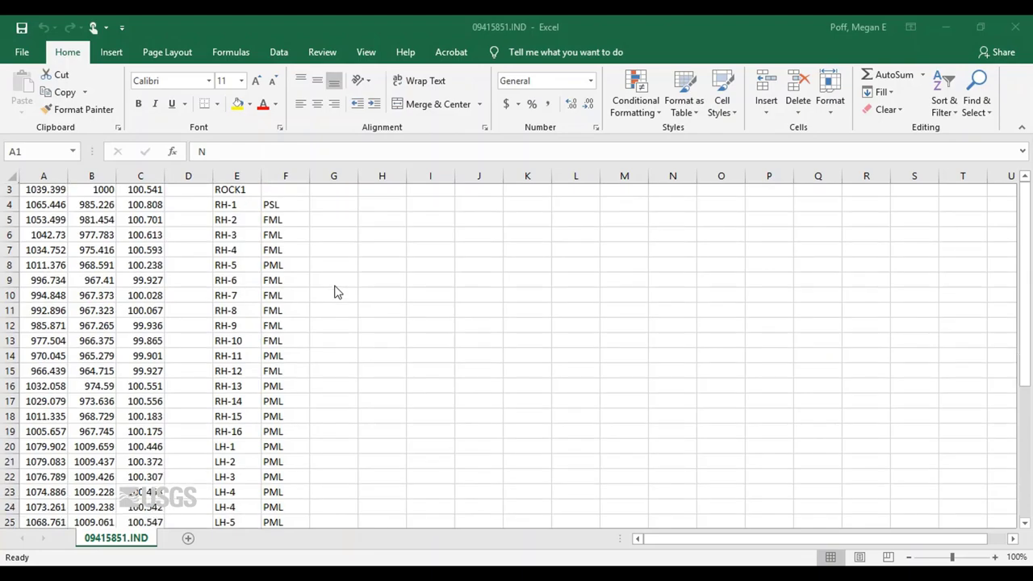
scroll(334, 293, "down", 1)
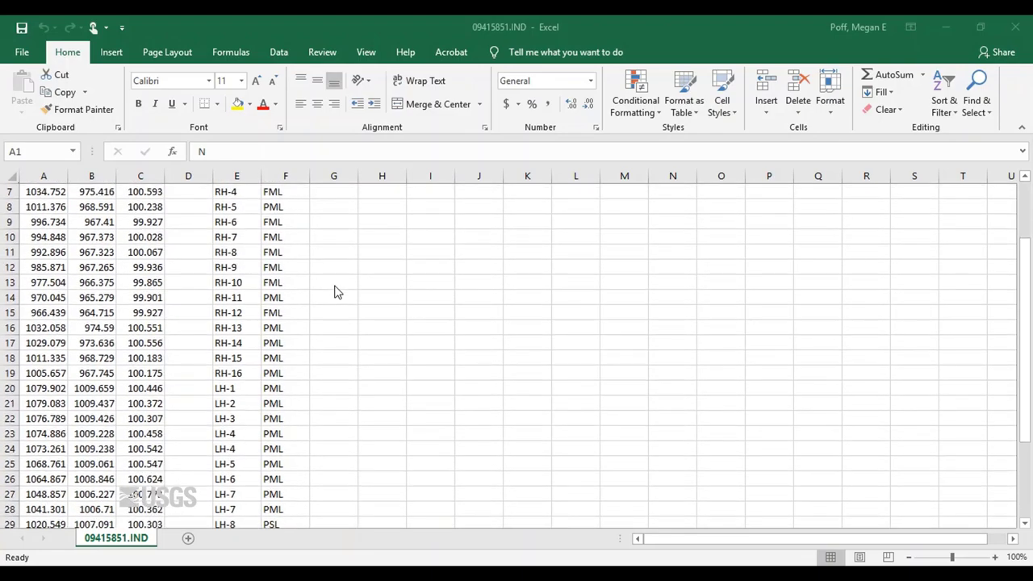
scroll(332, 294, "down", 2)
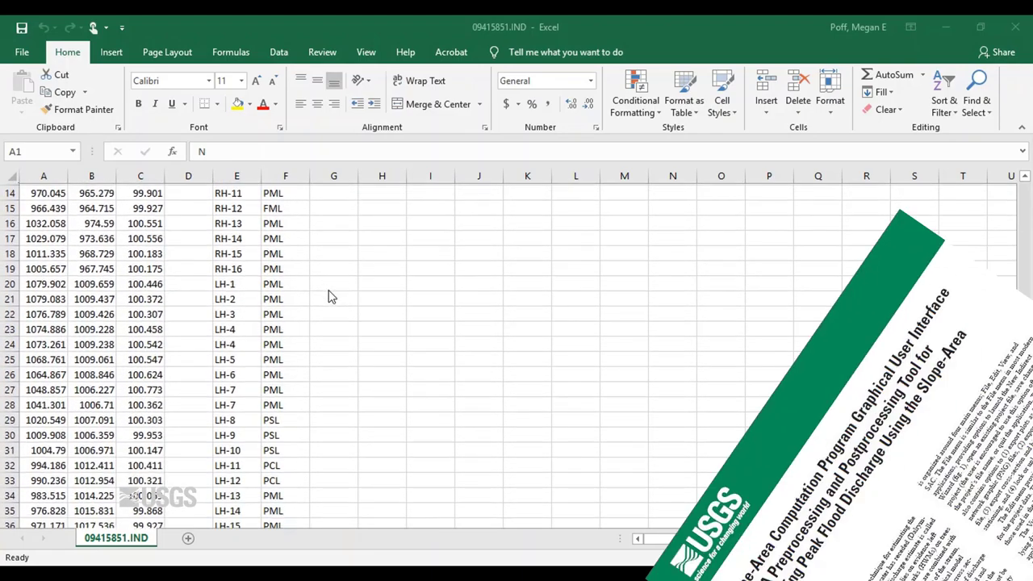
scroll(330, 296, "down", 4)
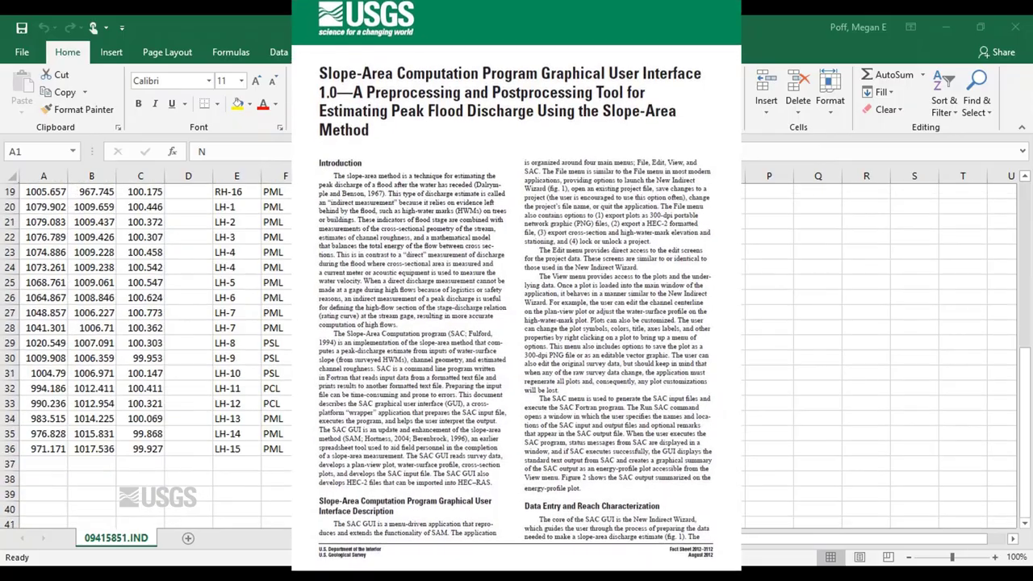
scroll(145, 355, "up", 7)
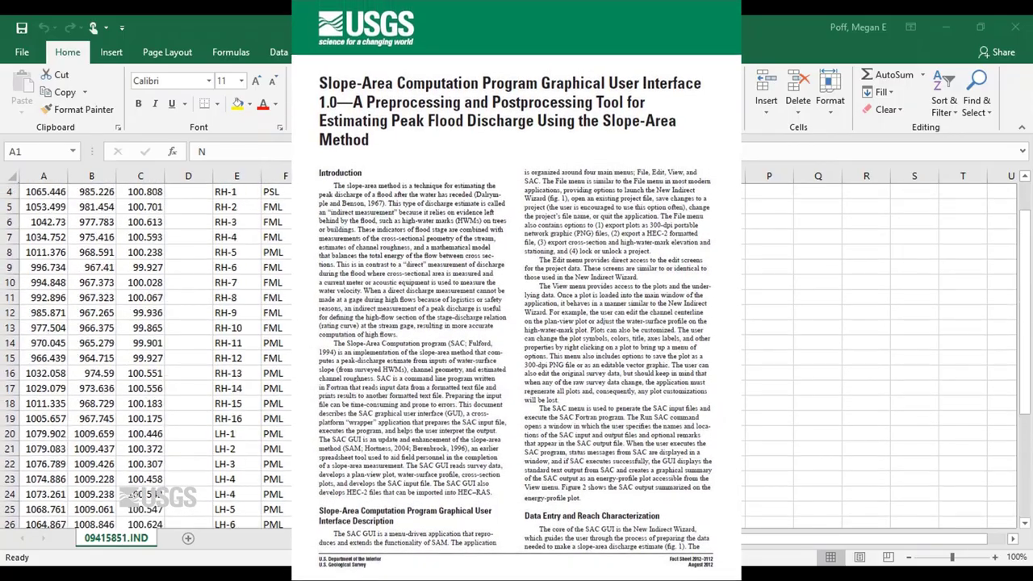
scroll(331, 295, "up", 1)
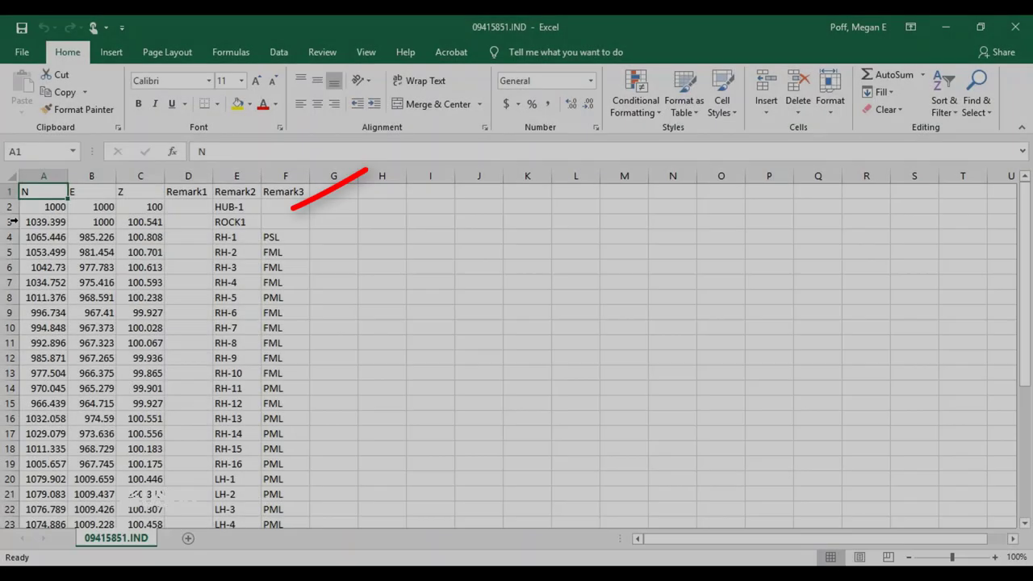
Delete row 3 (ROCK1) so the HUB-1 row is followed directly by RH-1
left_click(9, 222)
right_click(11, 221)
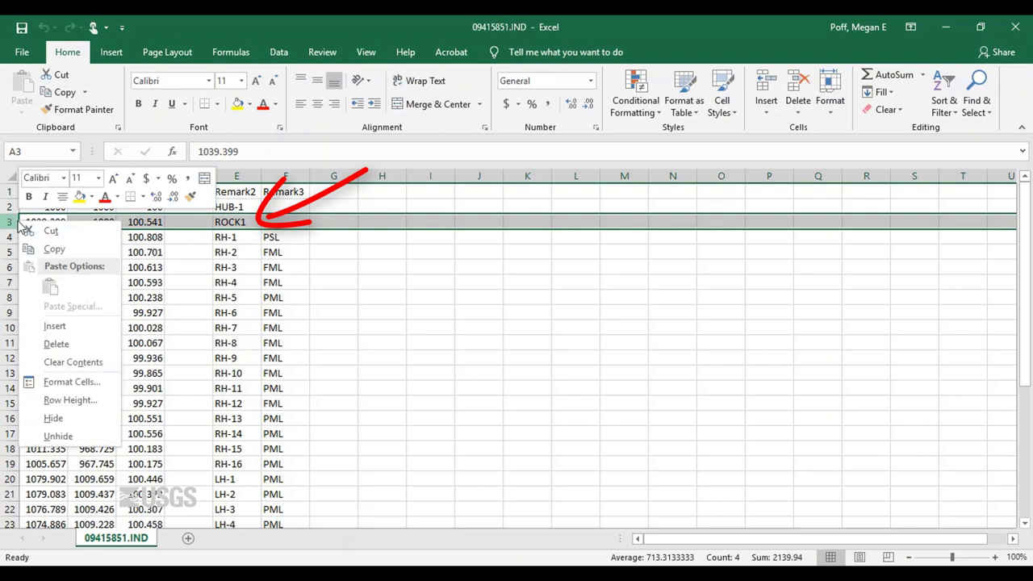
left_click(55, 344)
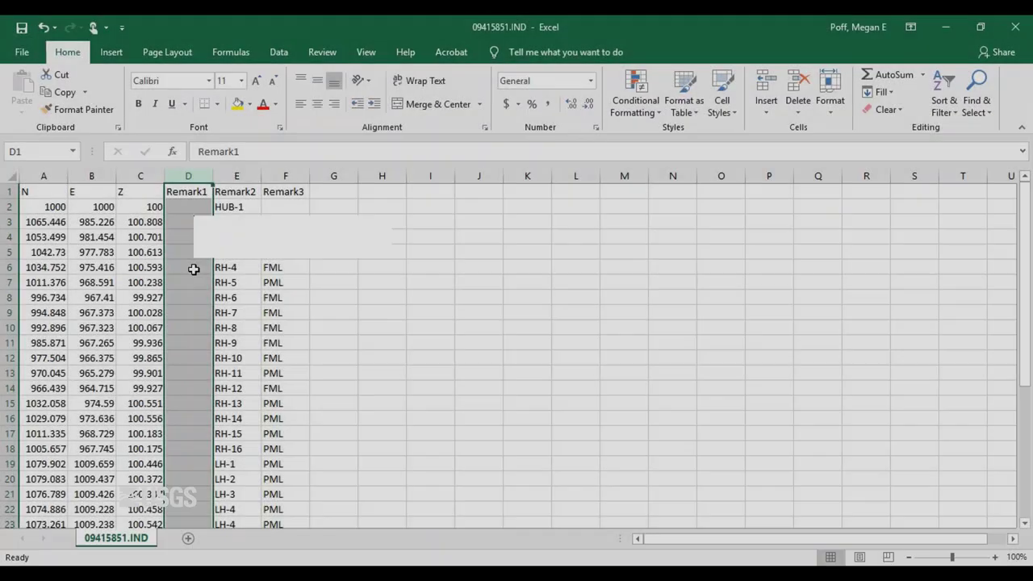
Delete the empty Remark1 column and the header row
right_click(193, 268)
left_click(231, 376)
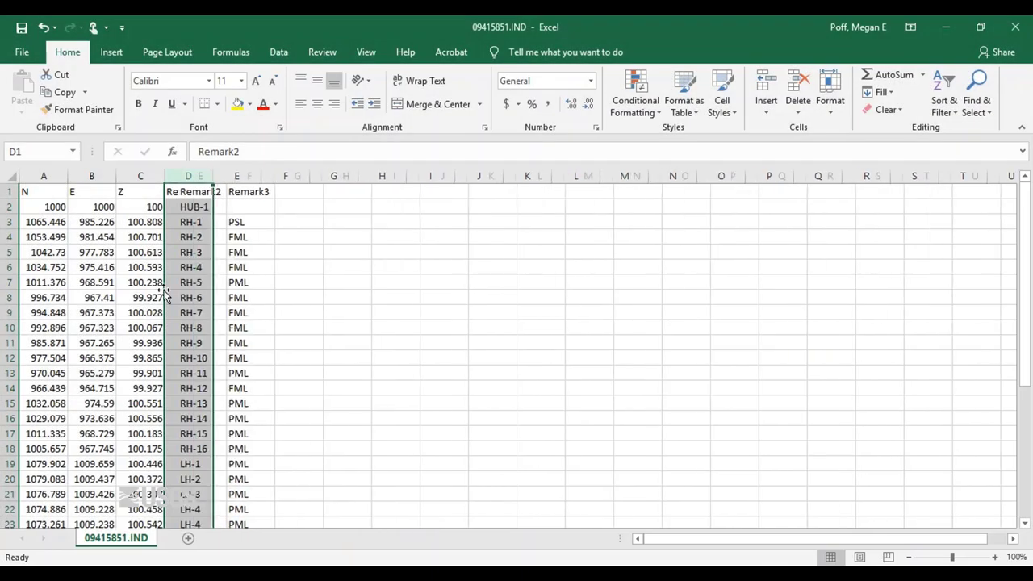
left_click(12, 193)
right_click(11, 191)
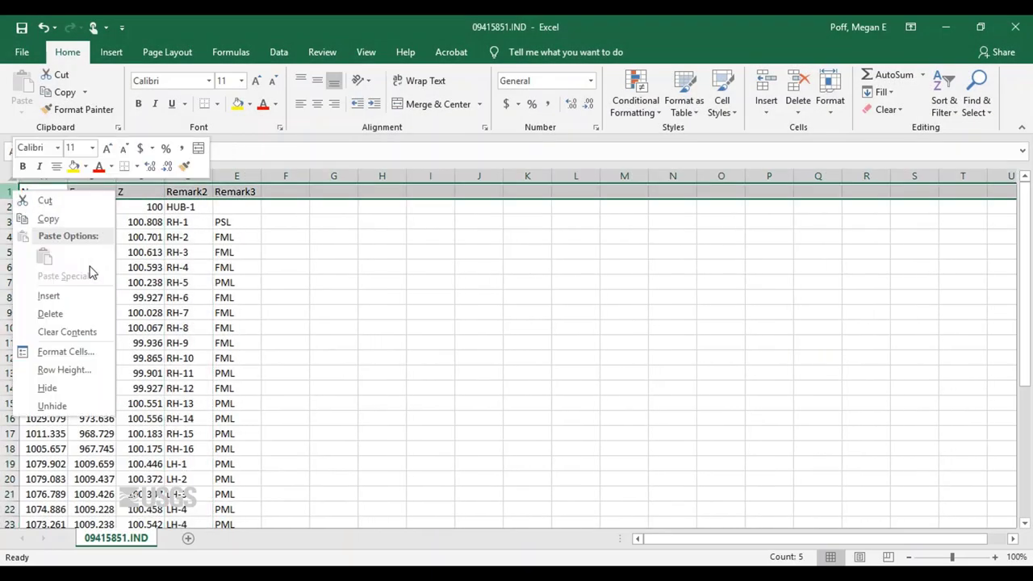
left_click(71, 313)
Insert a new column A and fill point numbers 1 to 34 down it
left_click(45, 175)
right_click(45, 176)
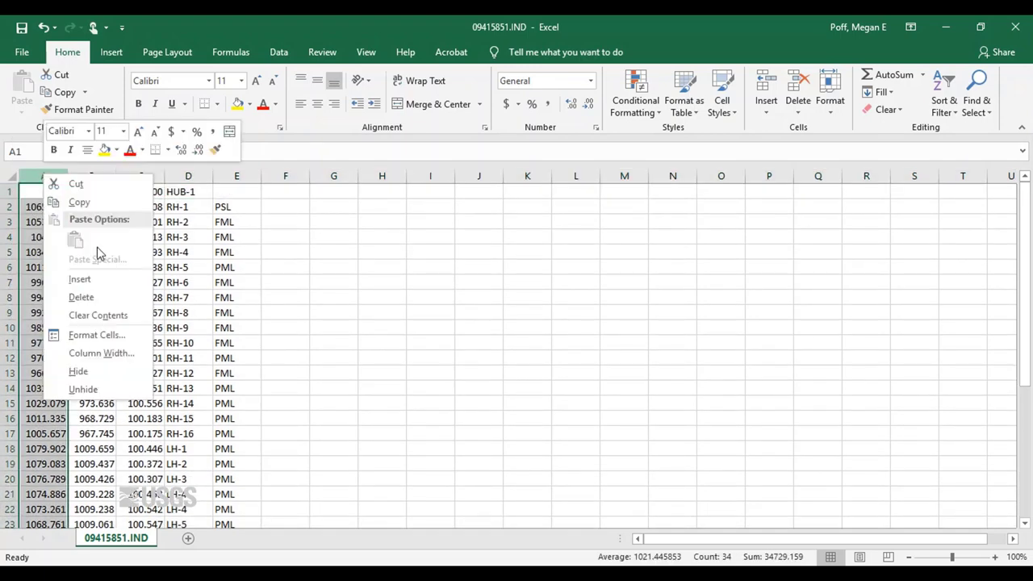
left_click(77, 277)
left_click(46, 193)
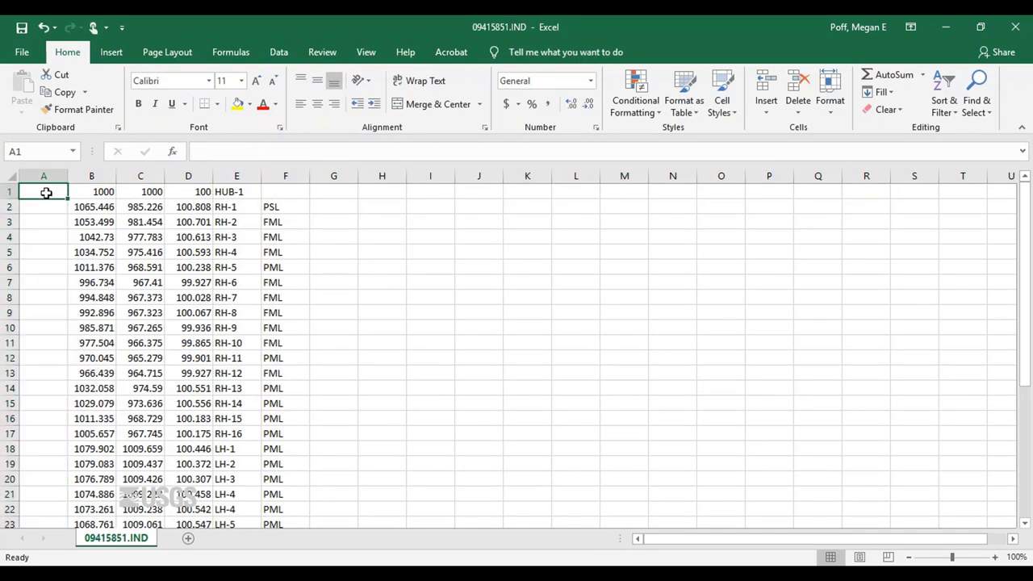
type("1")
key("Return")
type("2")
key("Return")
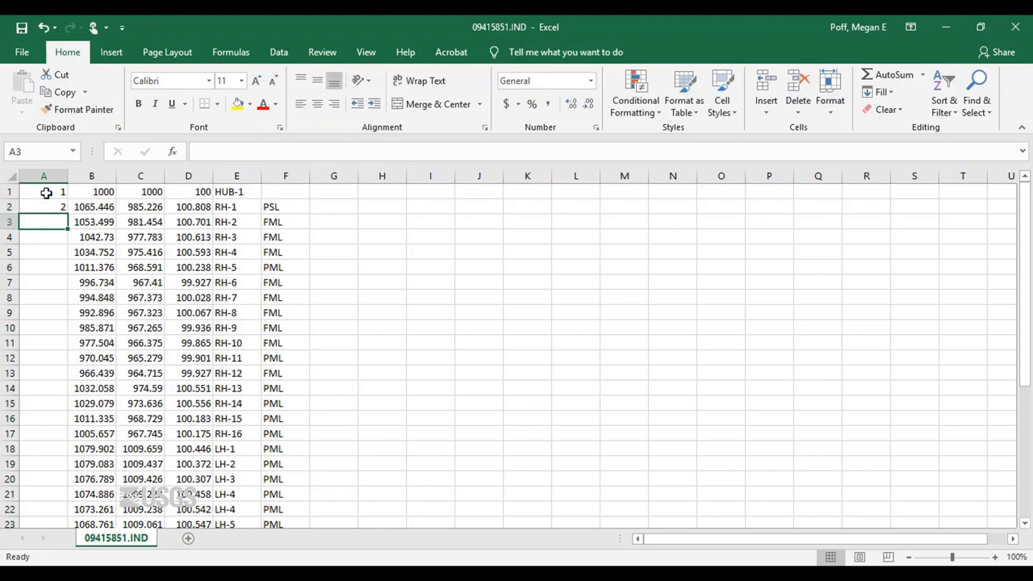
left_click(46, 193)
key("shift+Down")
left_click_drag(46, 193, 49, 206)
double_click(68, 212)
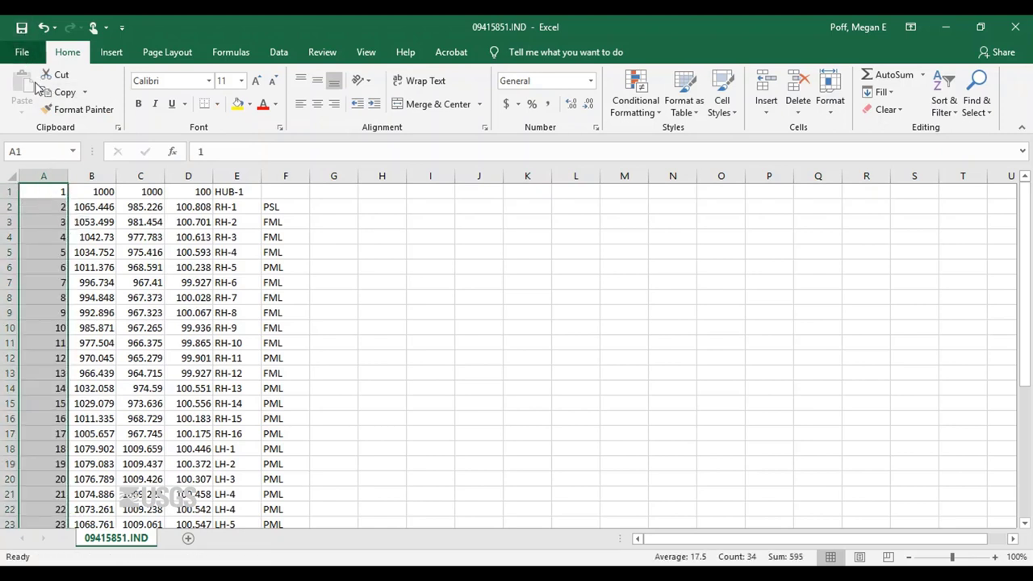
left_click(23, 53)
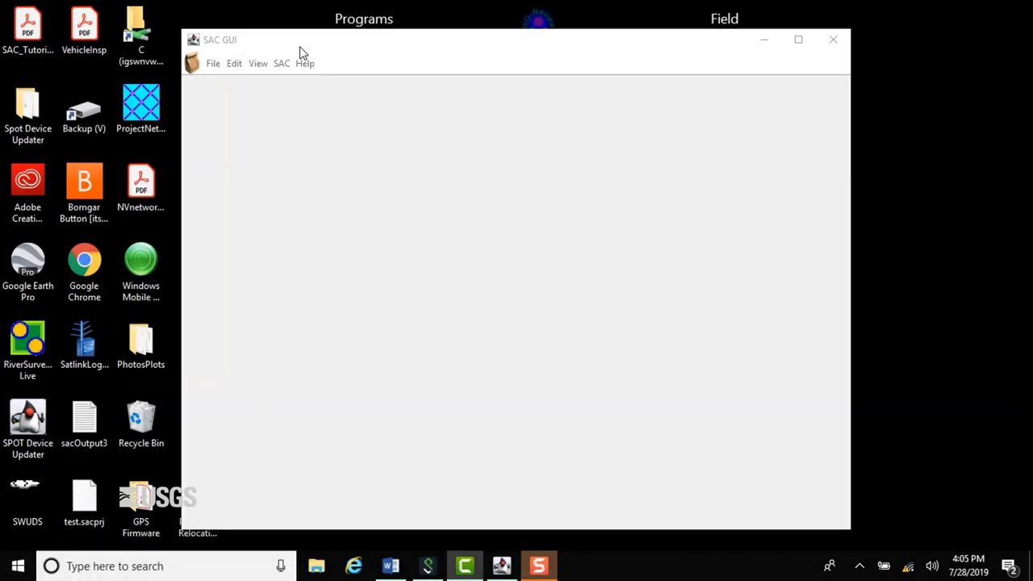
Maximize SAC GUI and start a New Indirect project from the File menu
left_click(798, 42)
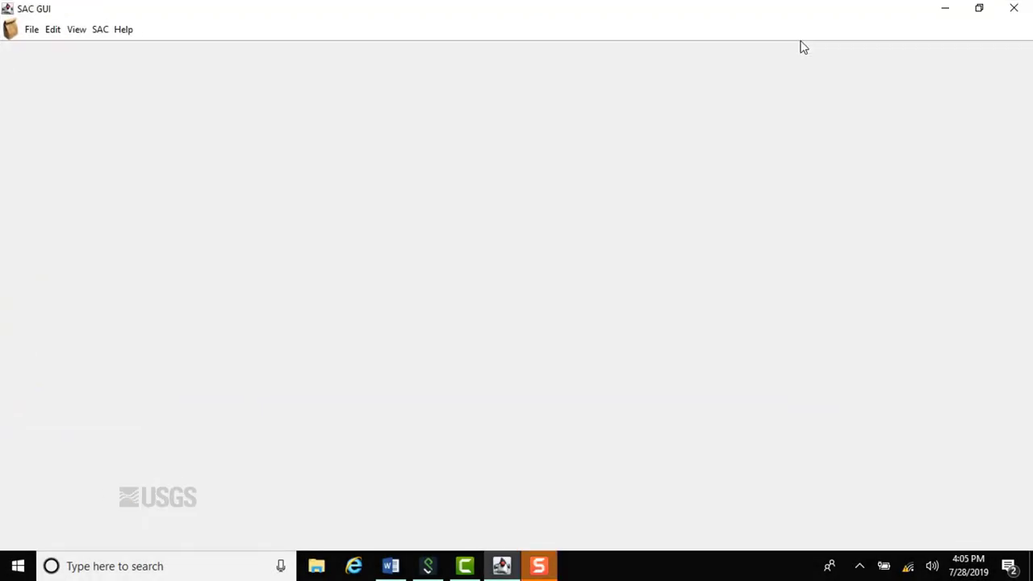
left_click(30, 32)
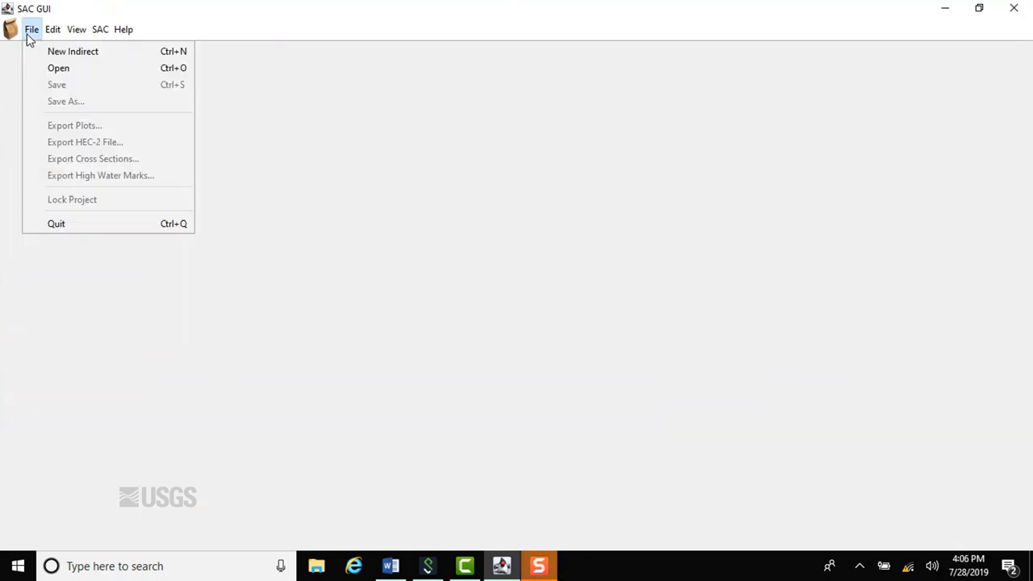
left_click(66, 53)
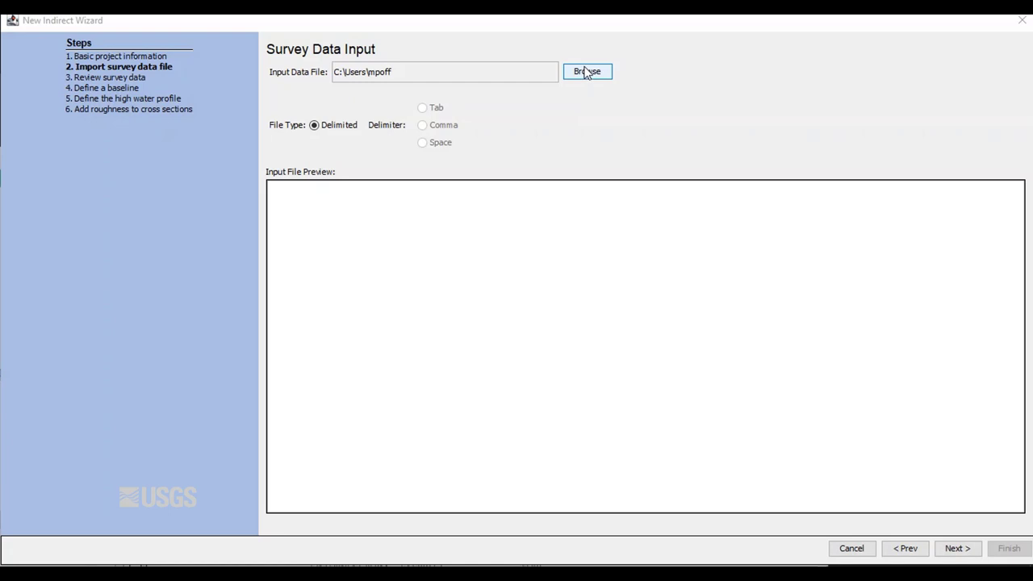
Load 09415851.IND.csv as a Delimited file with Comma delimiter
left_click(586, 74)
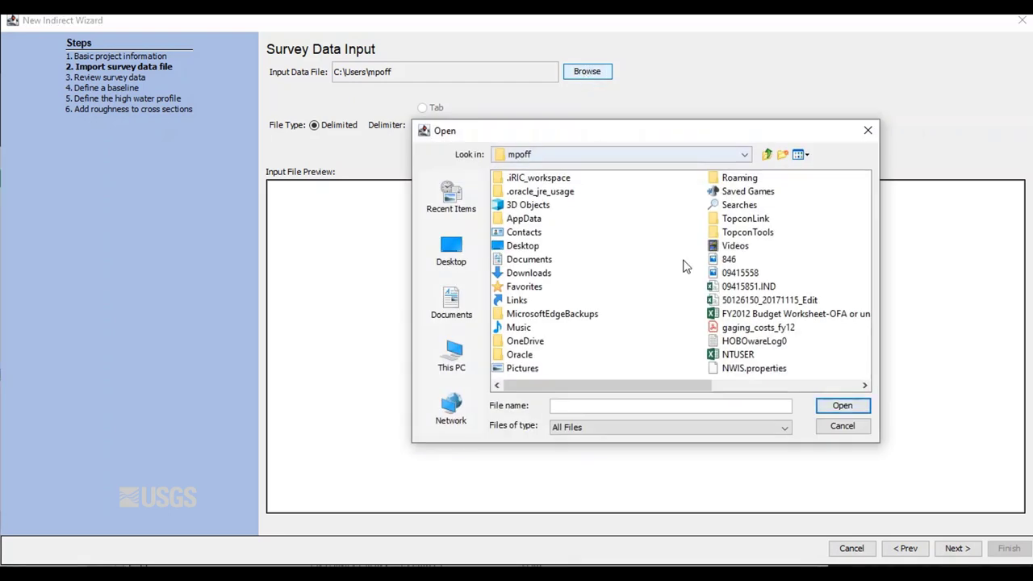
left_click(749, 286)
left_click(840, 407)
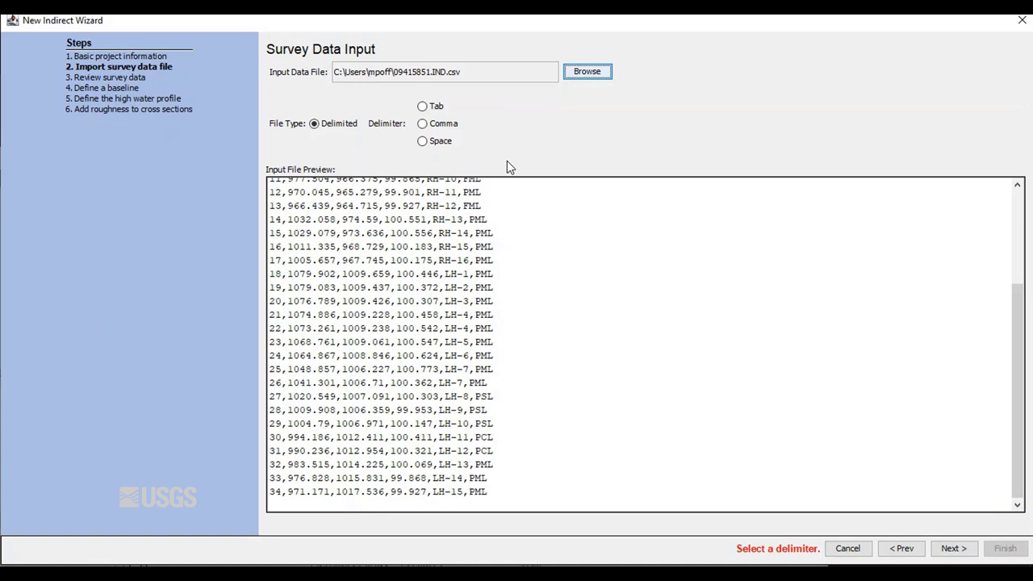
left_click(440, 129)
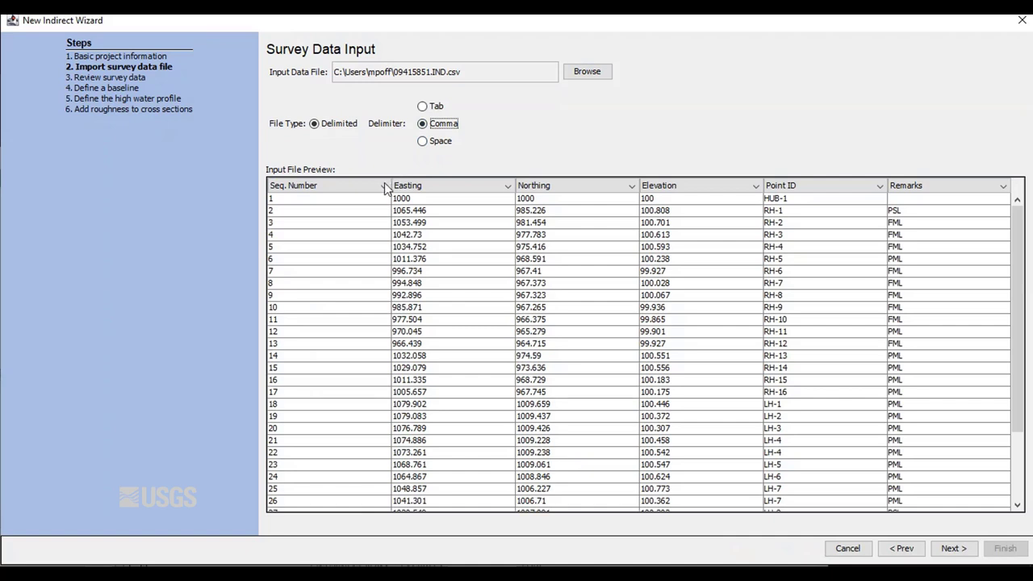
Relabel column 2 as Northing and column 3 as Easting in the import preview
left_click(409, 185)
left_click(418, 225)
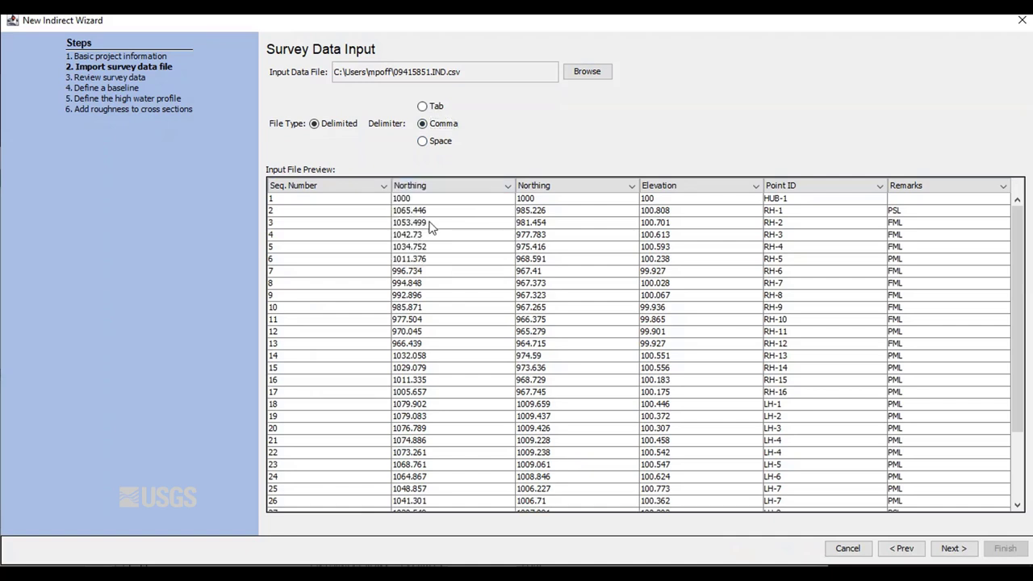
left_click(535, 189)
left_click(539, 212)
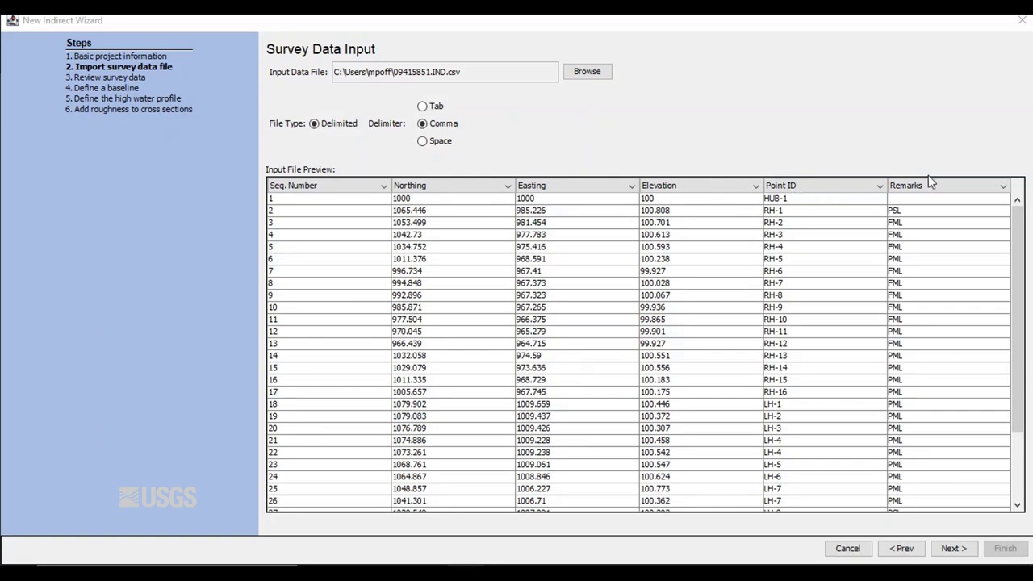
left_click(950, 503)
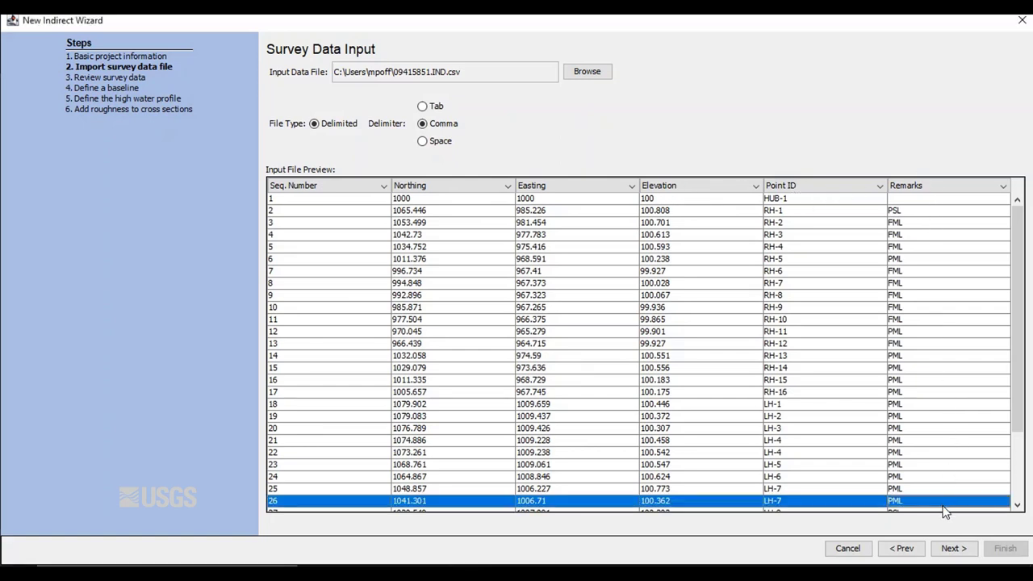
Advance past the survey data review to the Define a baseline step
left_click(952, 548)
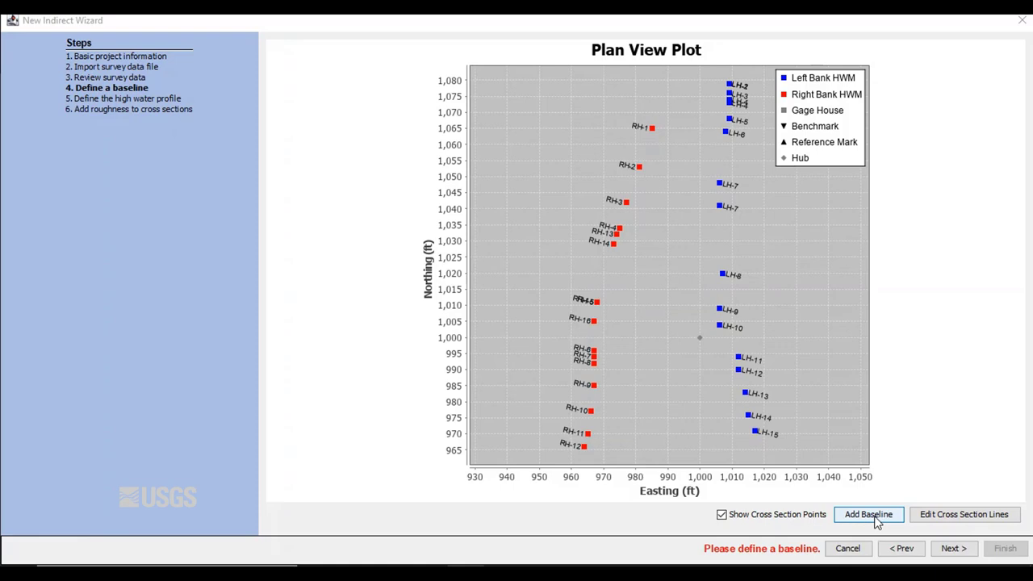
Add a three-point baseline along the channel, flagging the third point (997.33, 962.64) as Downstream
left_click(875, 520)
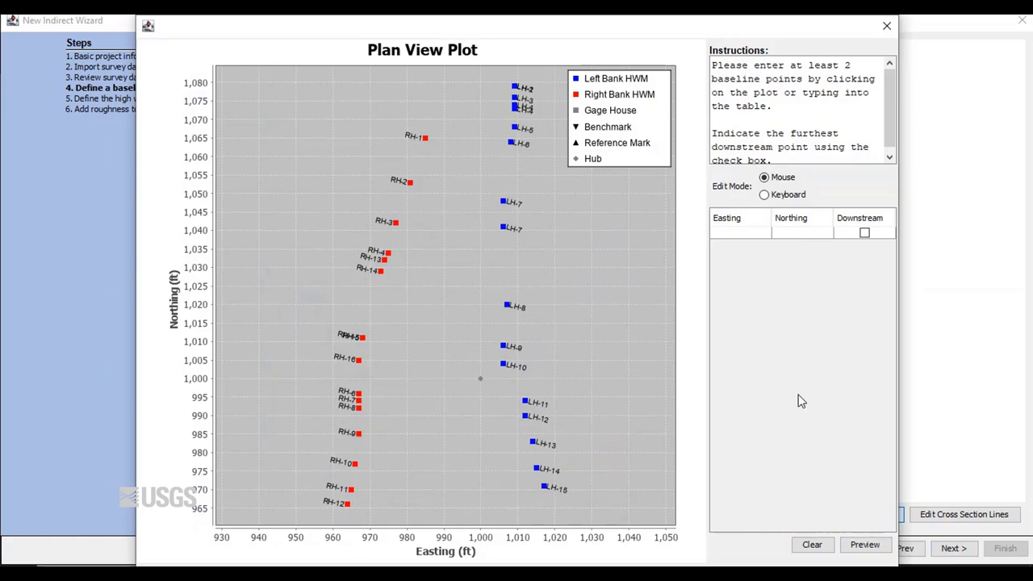
left_click(482, 75)
left_click(442, 309)
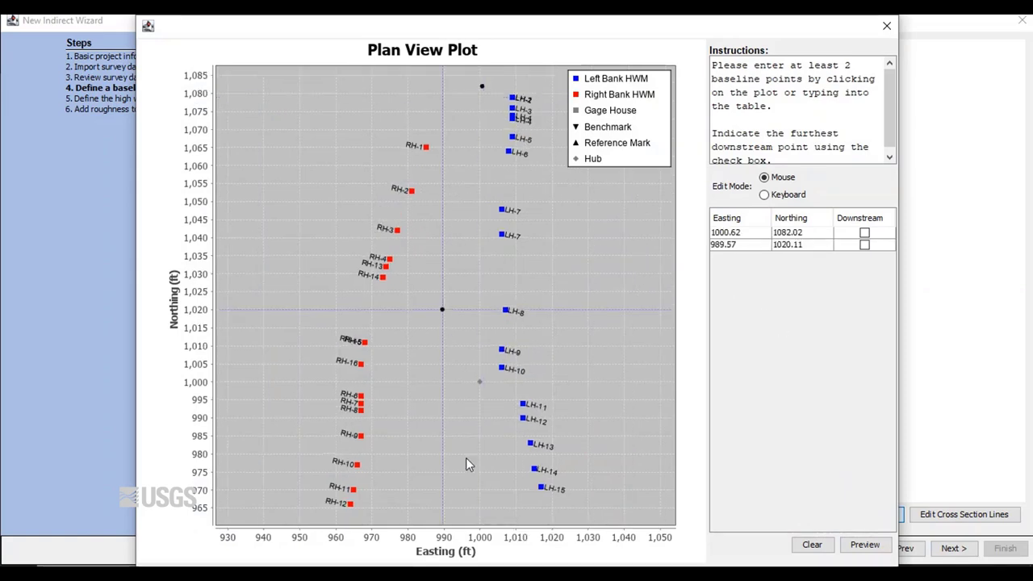
left_click(469, 516)
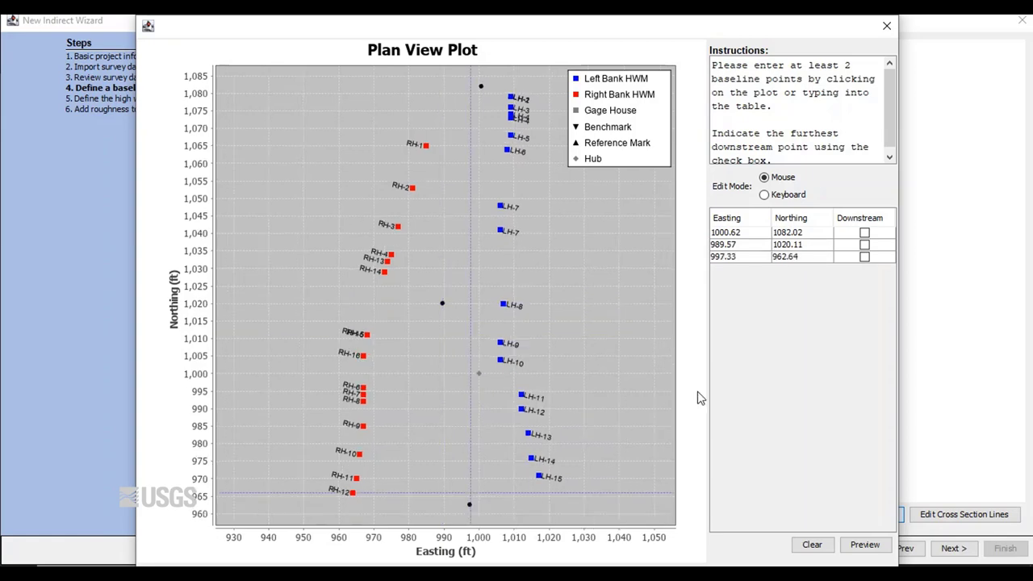
left_click(864, 257)
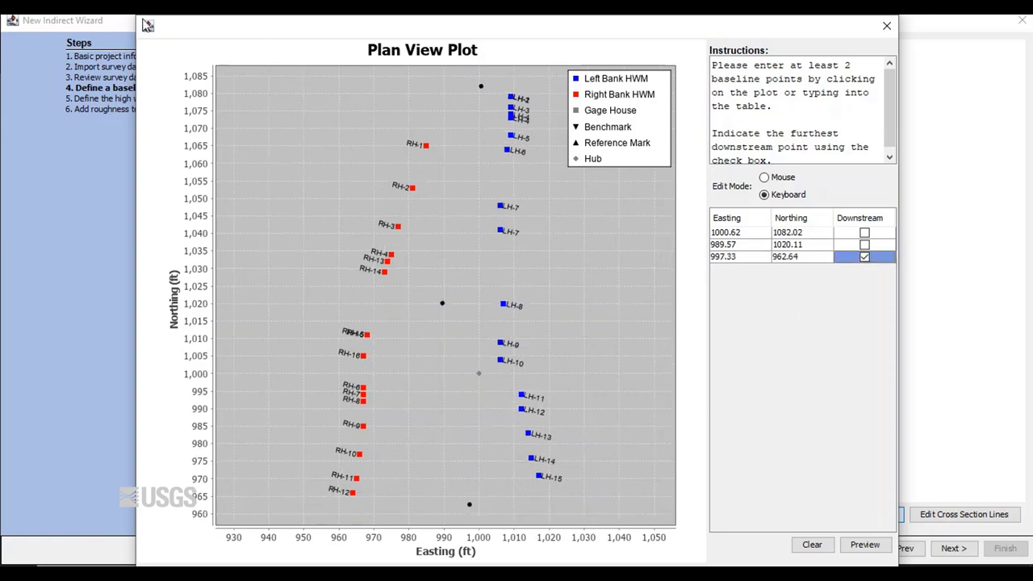
left_click_drag(134, 17, 191, 57)
left_click_drag(246, 81, 231, 51)
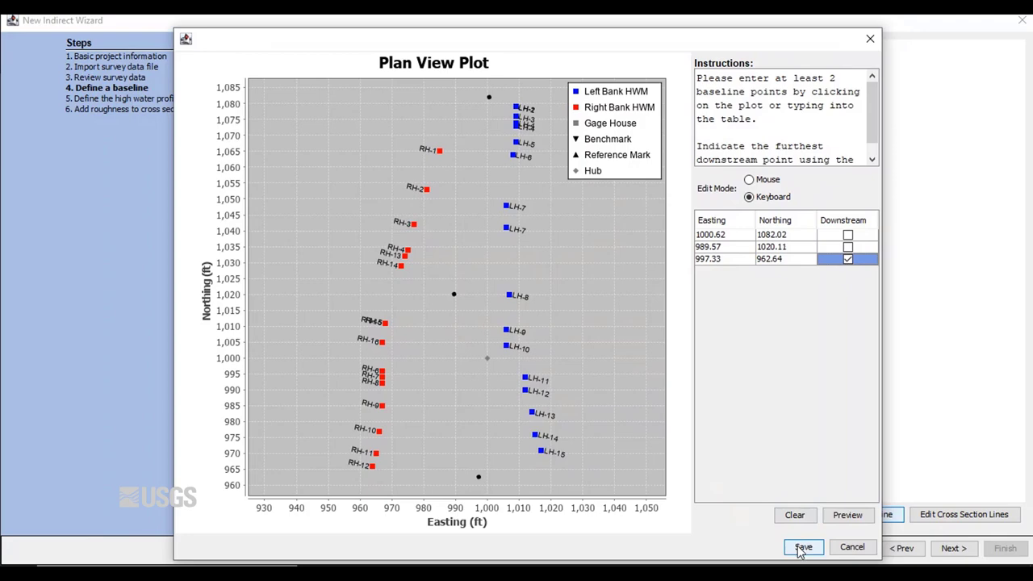
Turn off Show Legend on the plan view plot
right_click(597, 283)
left_click(630, 307)
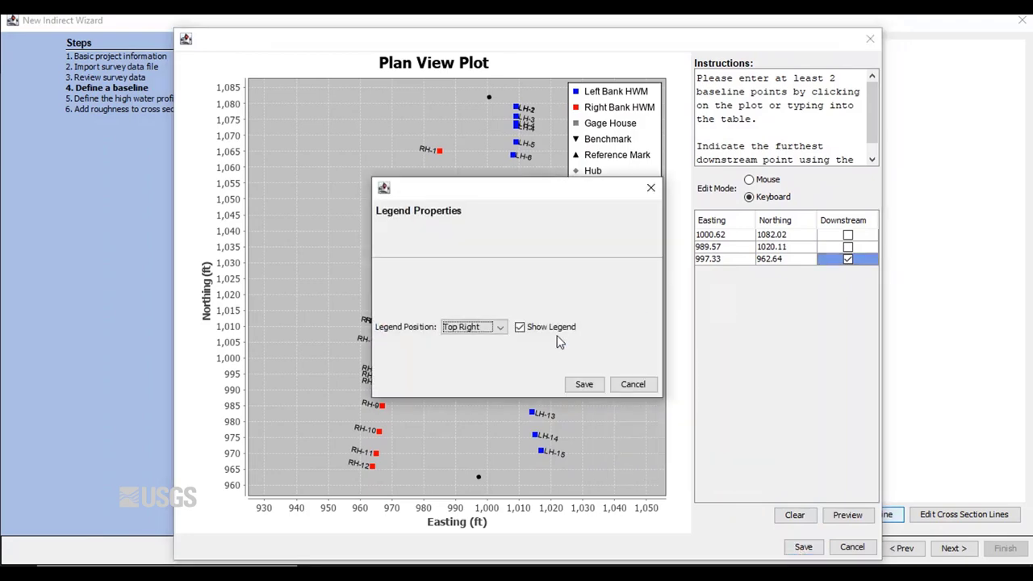
left_click(519, 327)
left_click(584, 384)
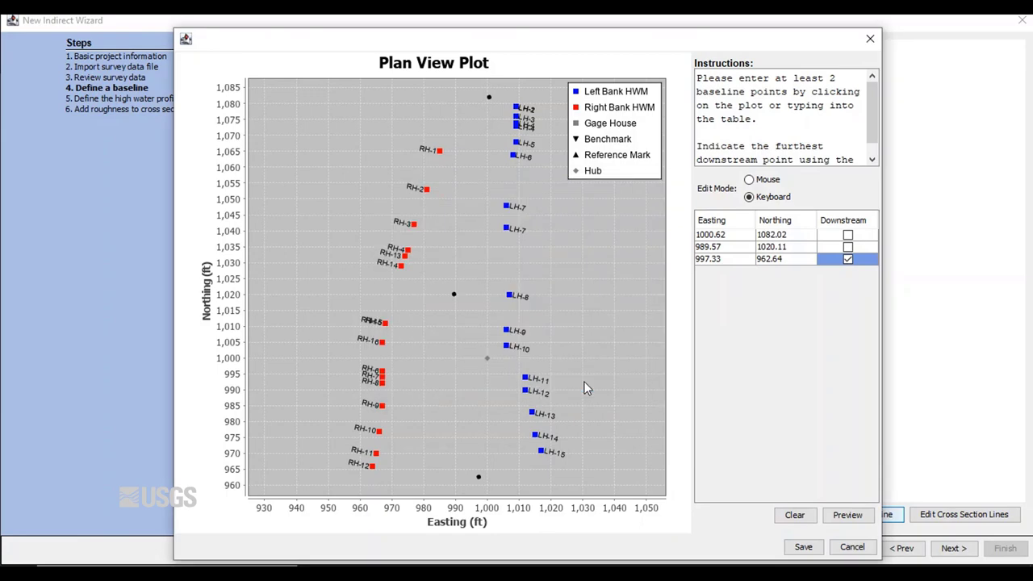
Zoom in on both axes and save the baseline, stationed 0.0 to 100.0
right_click(597, 341)
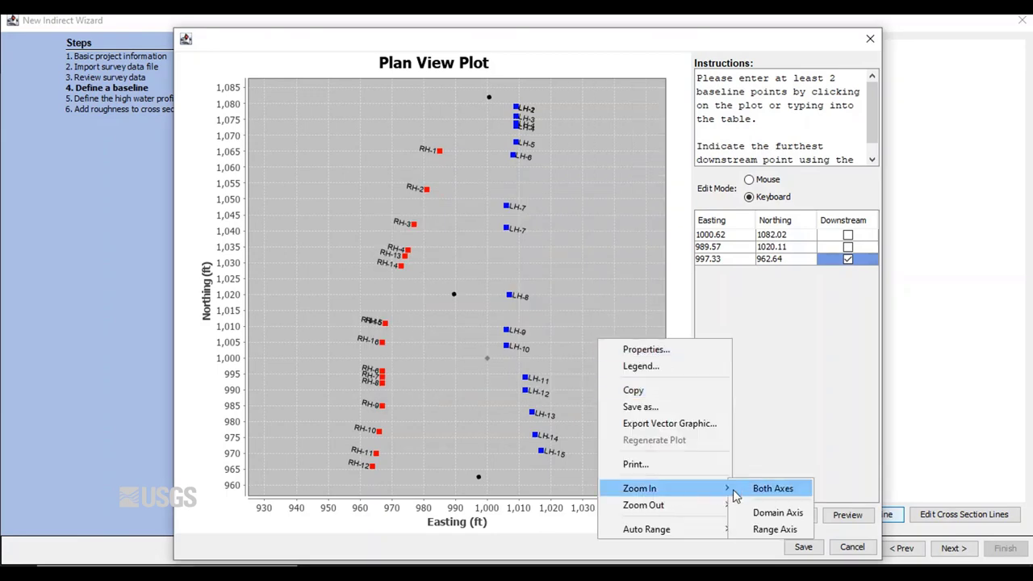
left_click(740, 489)
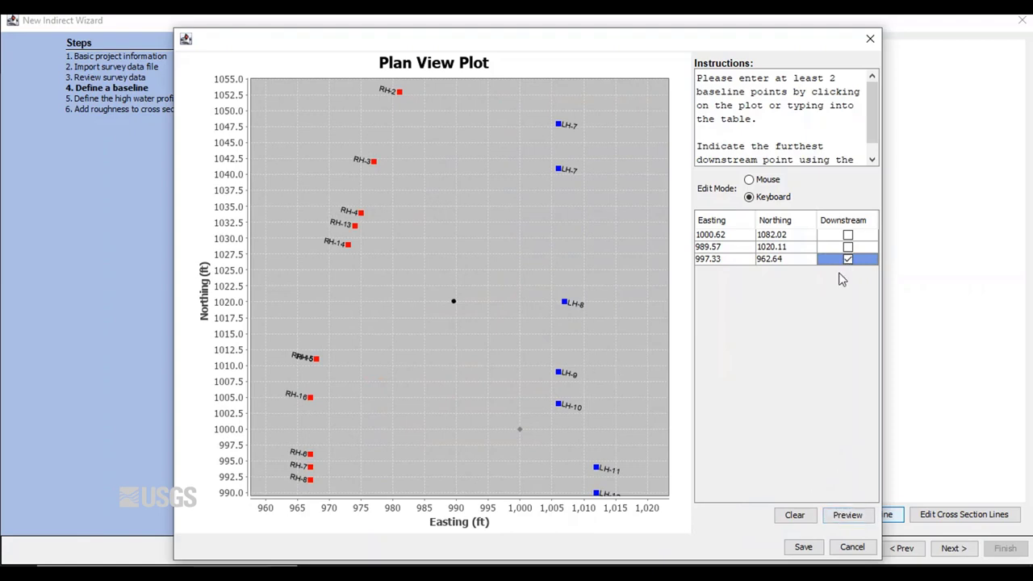
left_click(803, 546)
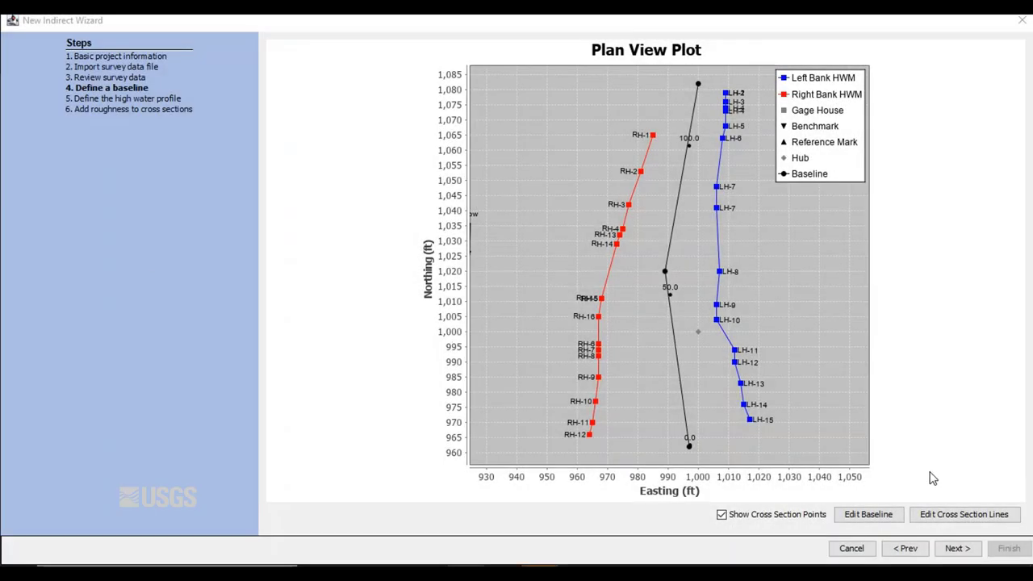
Go to the high water profile step and view Left Bank, Right Bank, then Combined WS
left_click(955, 548)
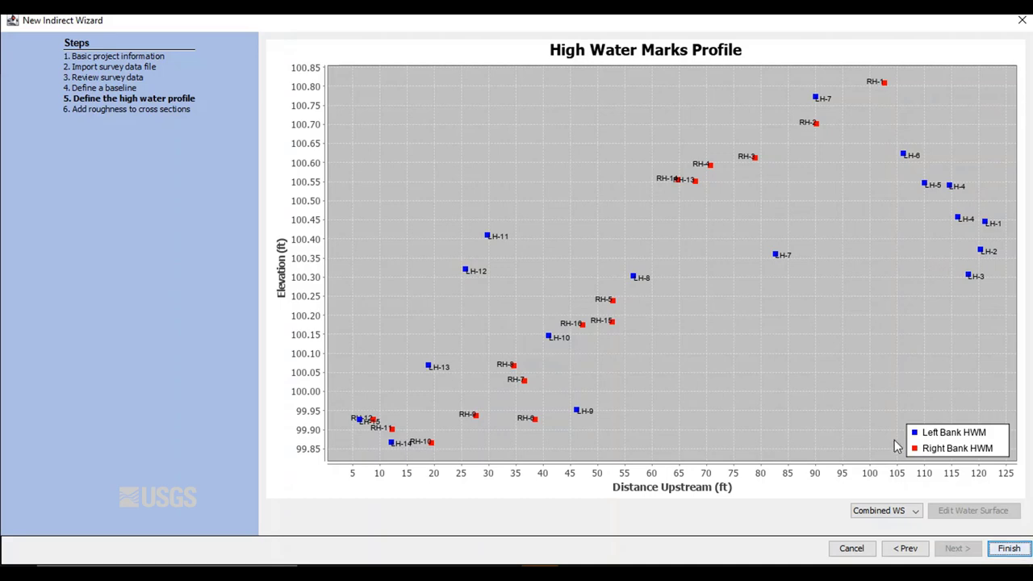
left_click(897, 510)
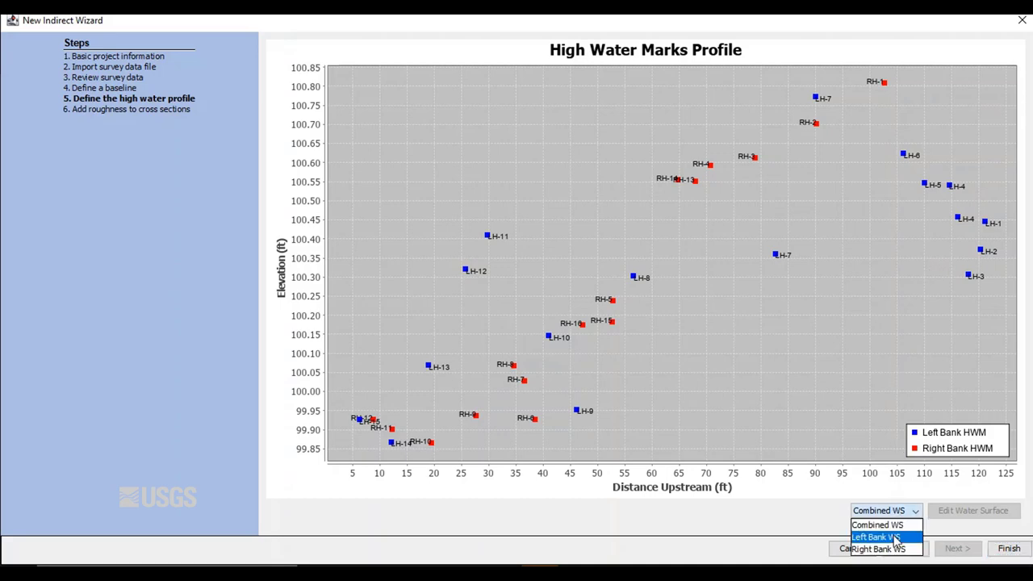
left_click(896, 536)
left_click(895, 510)
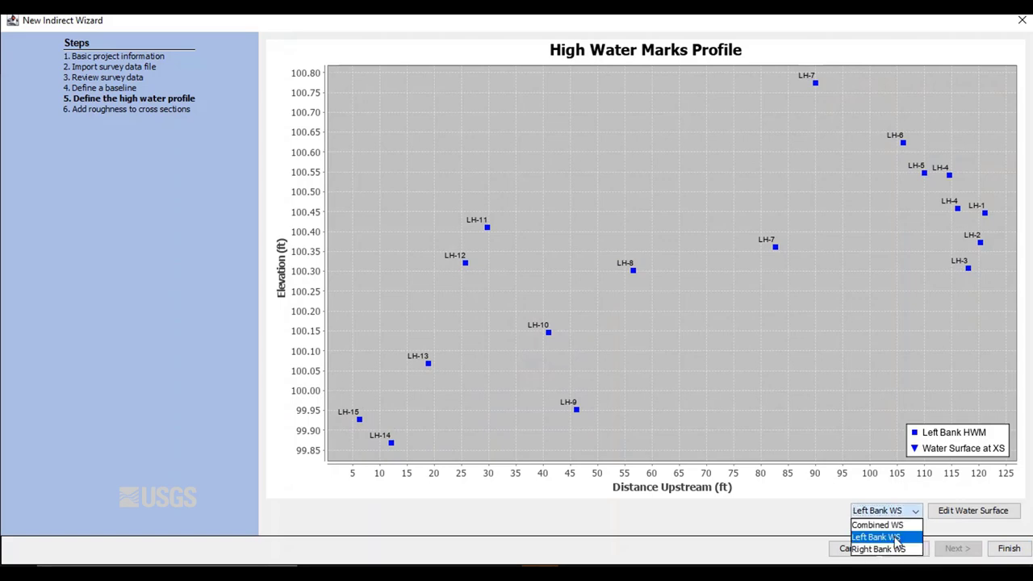
left_click(893, 549)
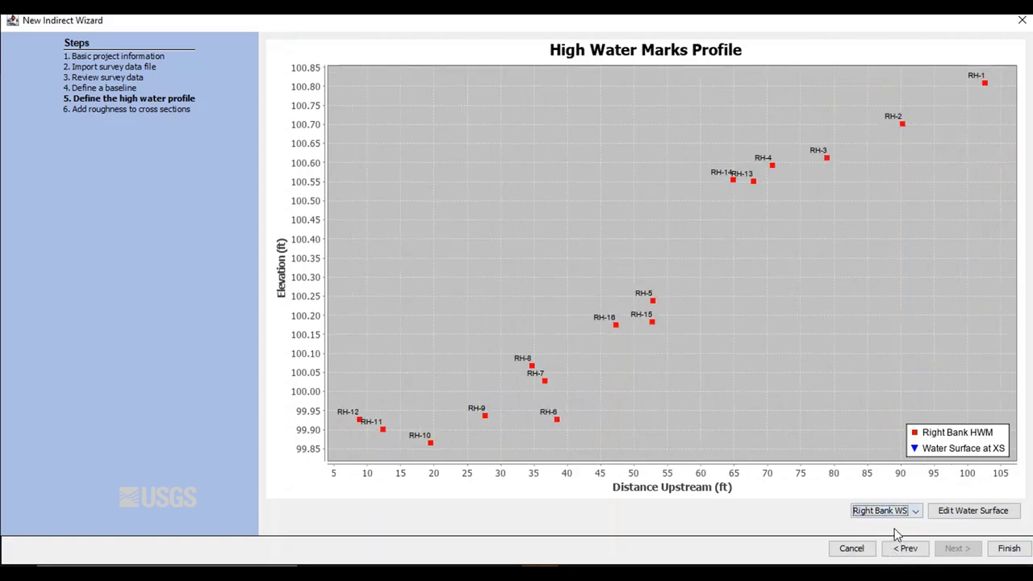
left_click(895, 511)
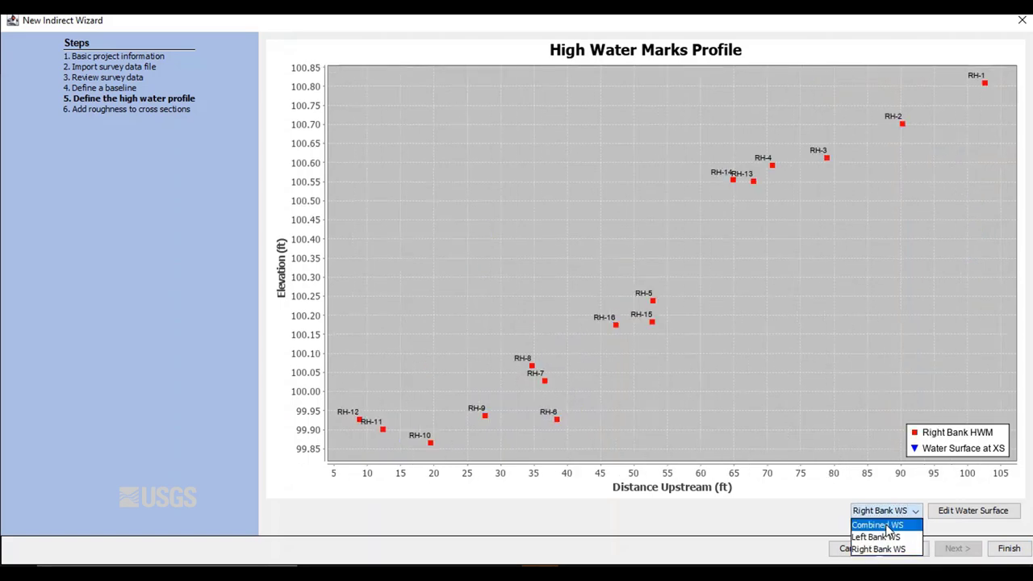
left_click(887, 525)
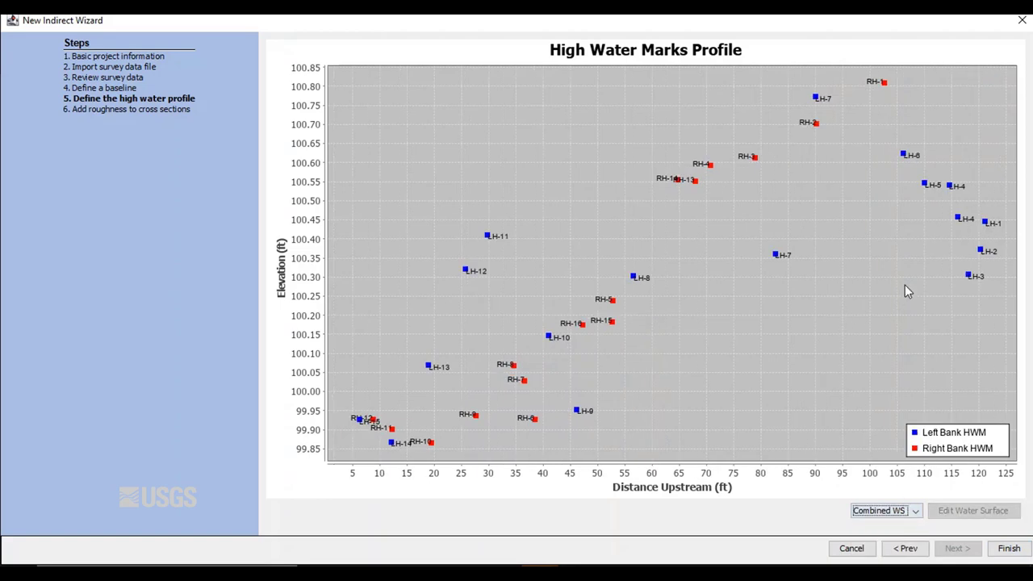